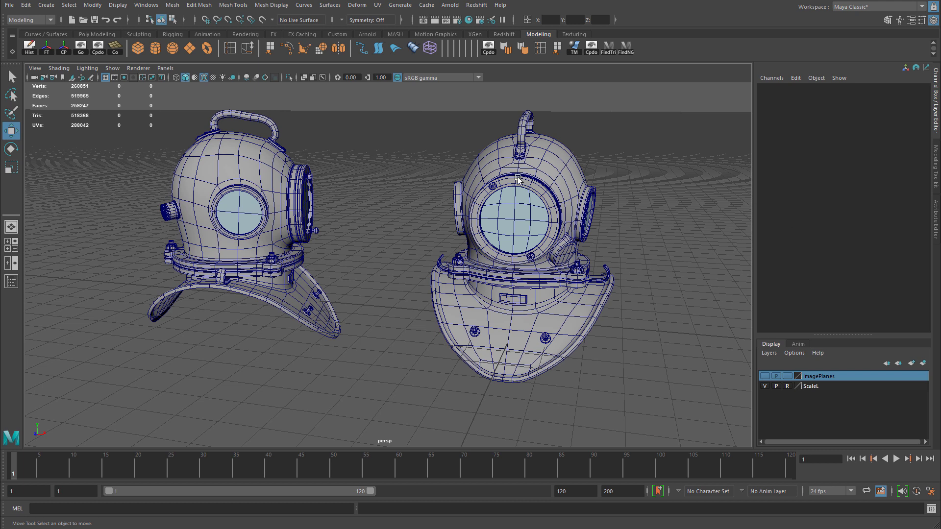
Examine the finished diving helmet and the row of earlier modeling stages kept beside it
click(488, 187)
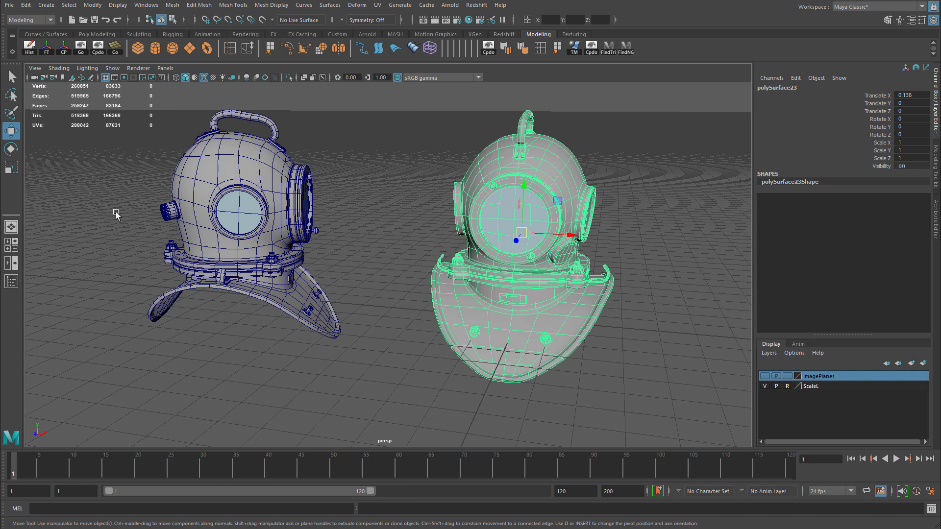
scroll(427, 235, down, 3)
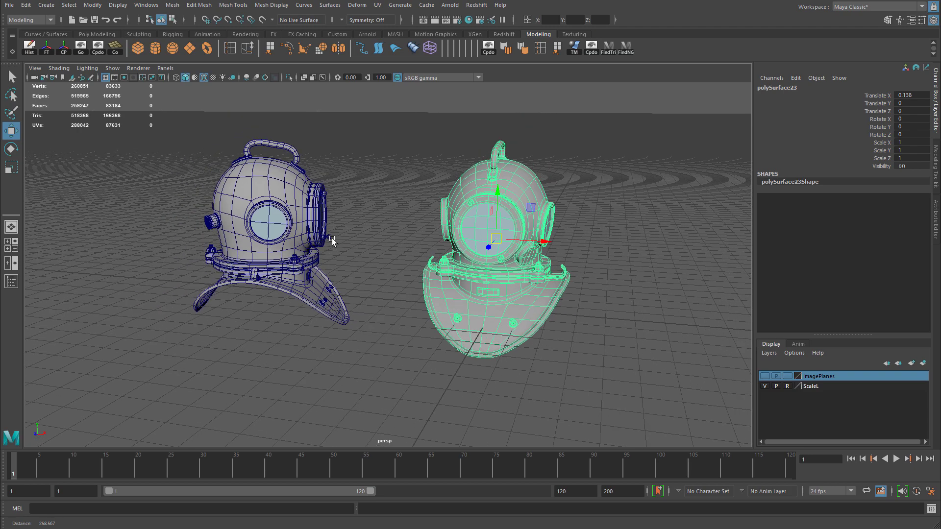
scroll(201, 229, down, 3)
alt+middle_drag(201, 229, 372, 274)
scroll(208, 254, down, 4)
alt+middle_drag(208, 254, 501, 344)
alt+drag(457, 324, 408, 303)
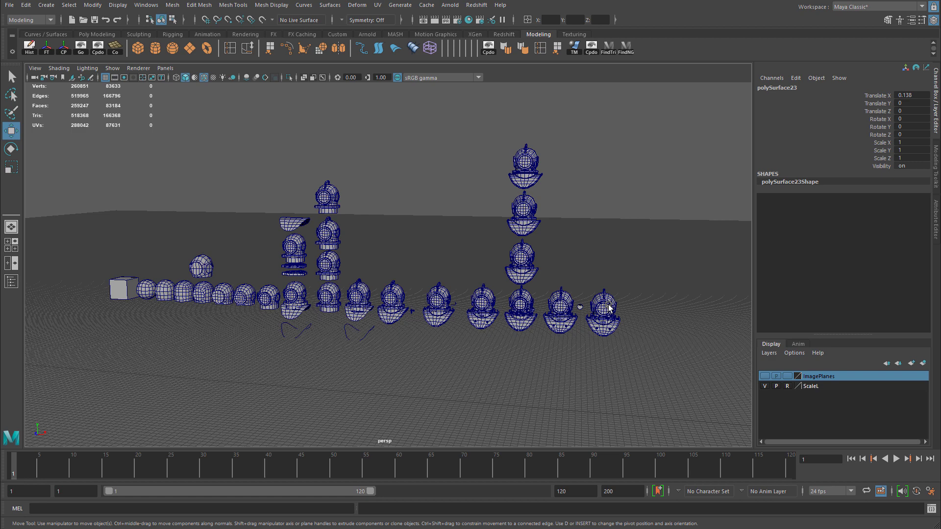
key(f)
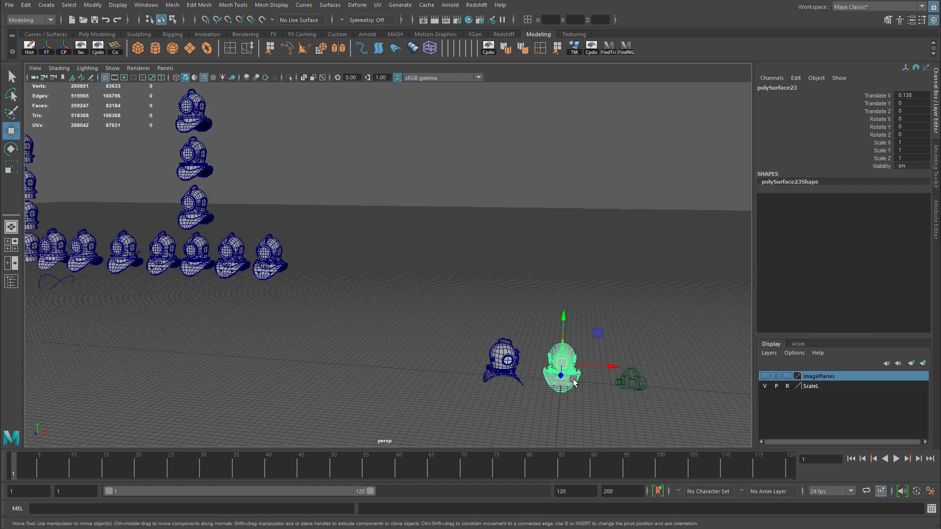
alt+middle_drag(210, 272, 427, 309)
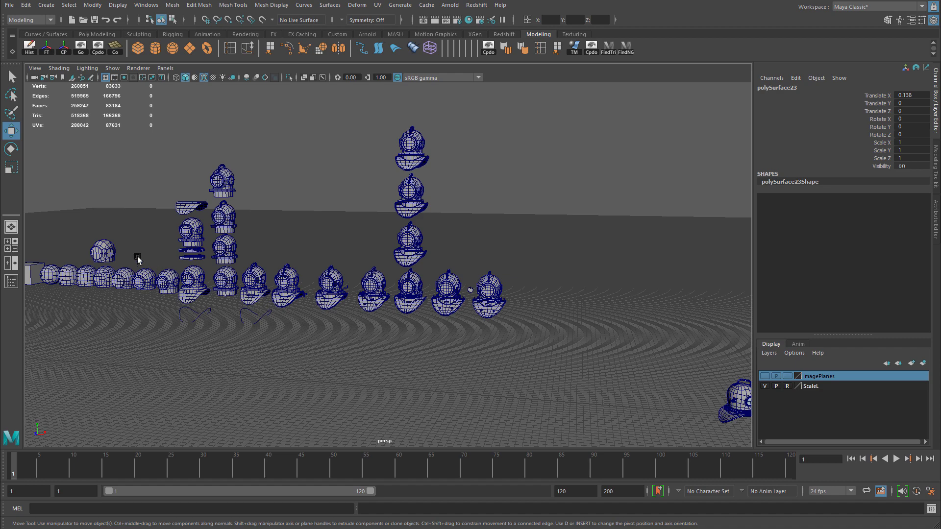
Duplicate one of the earlier helmet stages upward and set the copy's Translate X and Translate Y to 0
scroll(245, 307, up, 10)
click(228, 310)
drag(257, 314, 256, 177)
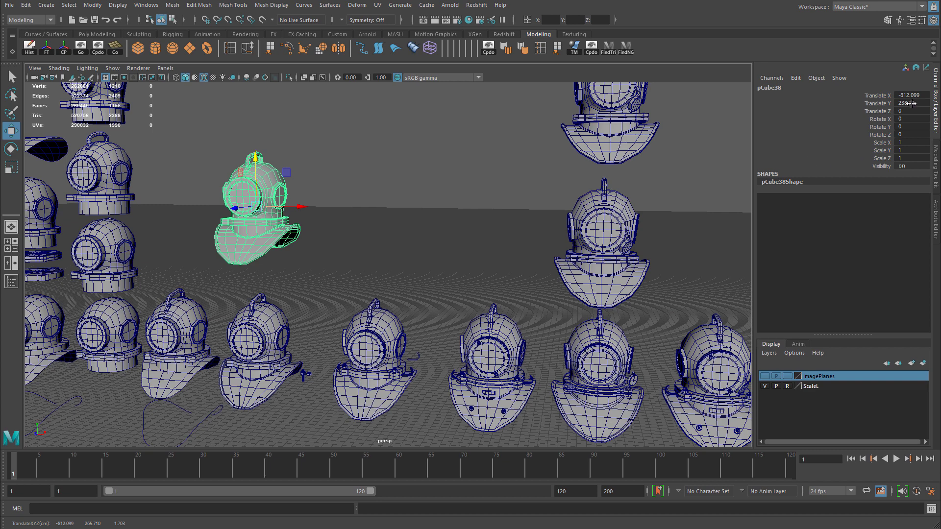
drag(910, 104, 900, 95)
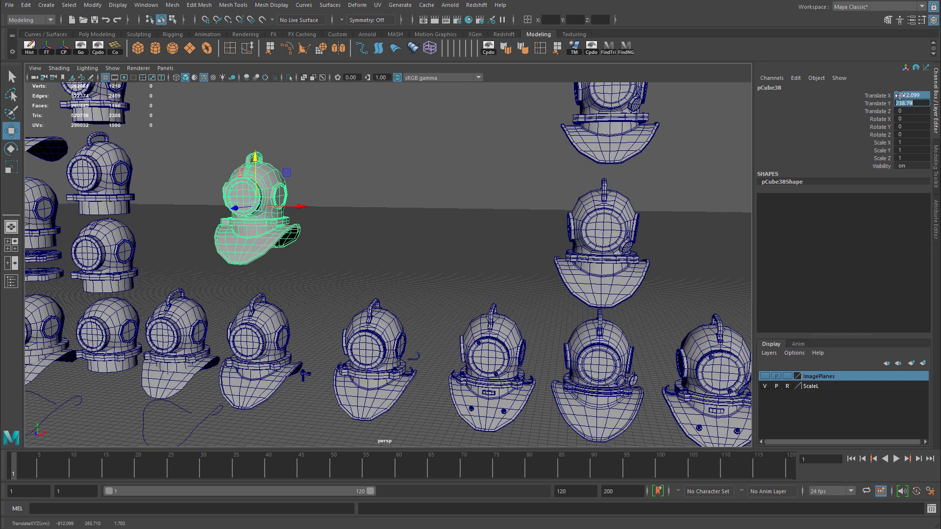
text(0)
key(Return)
scroll(473, 307, down, 5)
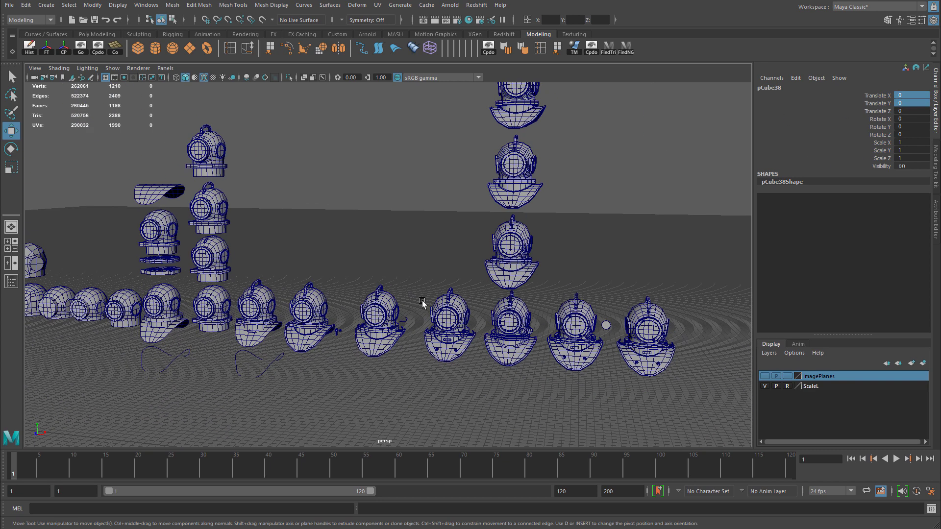
Move the duplicated helmet forward along Z to about 92.6, in front of the finished helmet
alt+middle_drag(473, 307, 37, 203)
scroll(439, 216, up, 3)
scroll(461, 279, down, 5)
key(f)
drag(528, 301, 517, 351)
alt+middle_drag(516, 351, 451, 294)
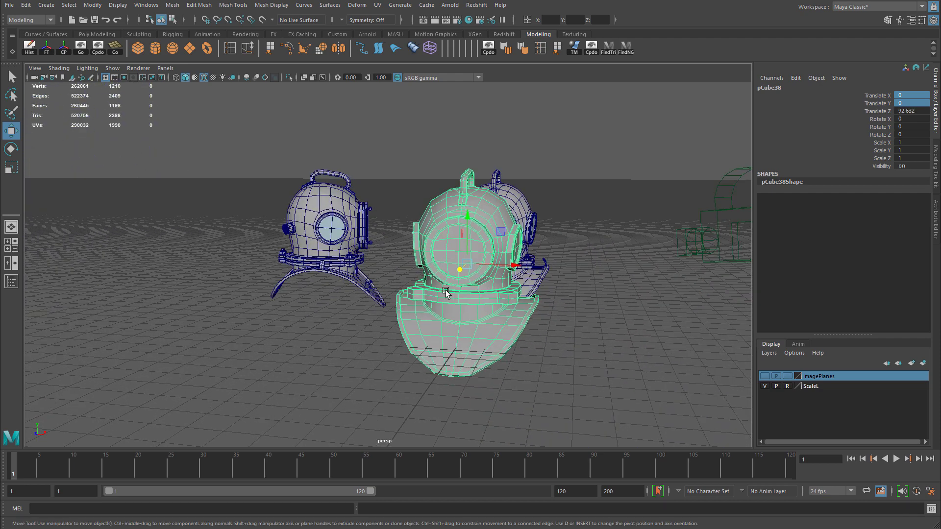
alt+right_drag(451, 294, 560, 301)
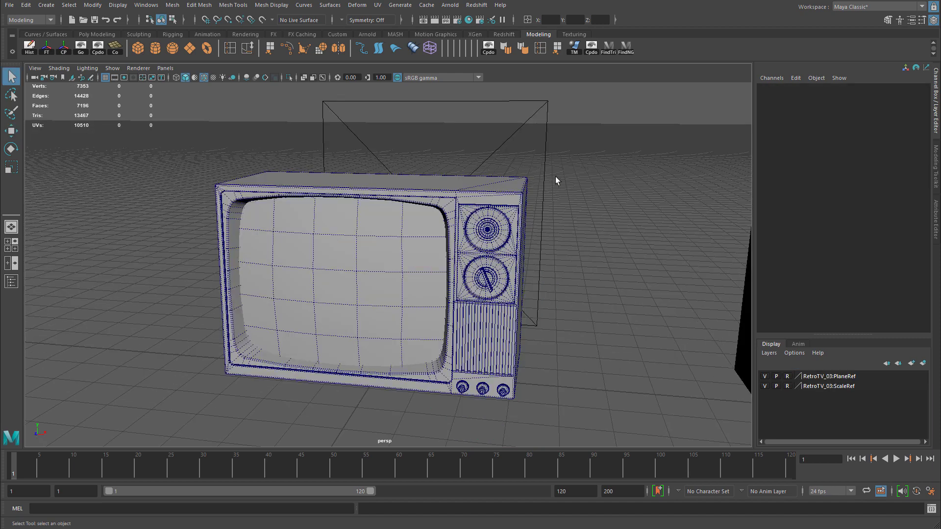
Select all parts of the finished retro TV and move them back along Z to about -106.9
alt+drag(593, 184, 417, 222)
drag(222, 162, 553, 219)
scroll(411, 284, down, 2)
key(w)
key(ctrl+z)
drag(280, 176, 563, 402)
drag(399, 352, 500, 240)
scroll(441, 250, down, 3)
alt+middle_drag(144, 265, 188, 257)
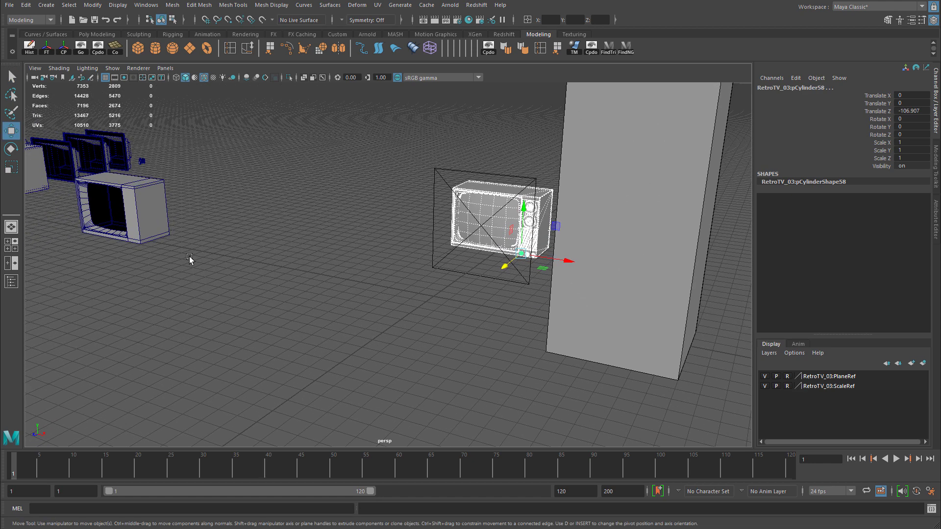
Examine the row of saved TV modeling stages, including the back housing versions from behind
alt+drag(188, 258, 405, 299)
click(283, 282)
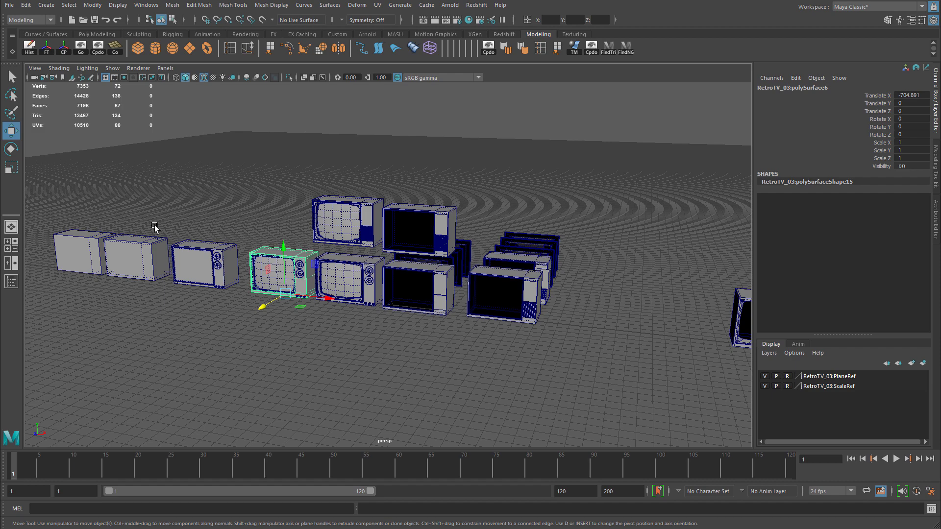
alt+drag(600, 320, 274, 253)
click(526, 257)
alt+right_drag(434, 266, 504, 275)
alt+drag(505, 275, 421, 225)
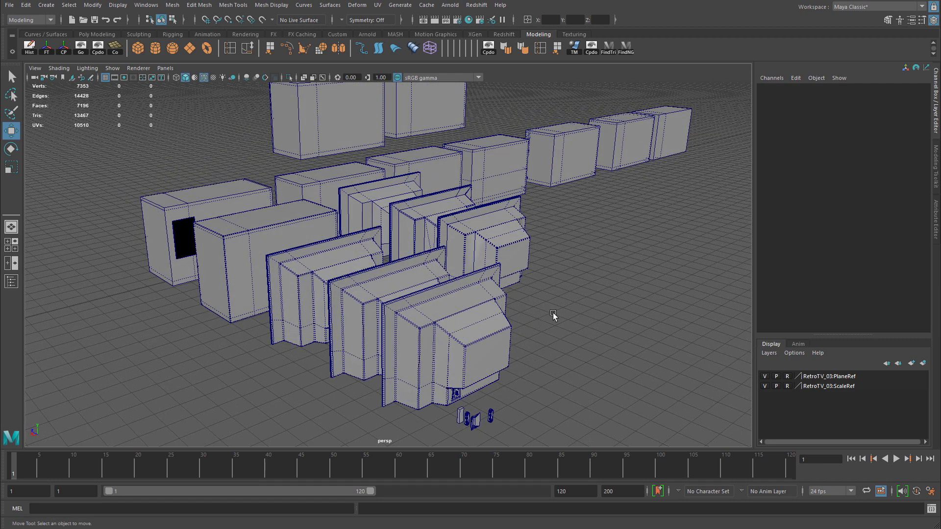
alt+drag(558, 315, 499, 329)
alt+drag(324, 331, 389, 314)
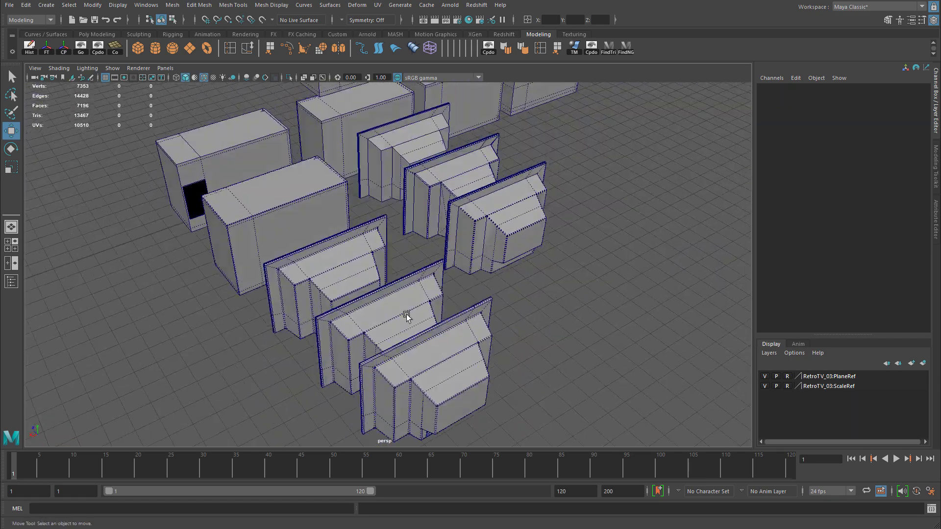
alt+right_drag(389, 313, 460, 290)
alt+drag(460, 290, 513, 249)
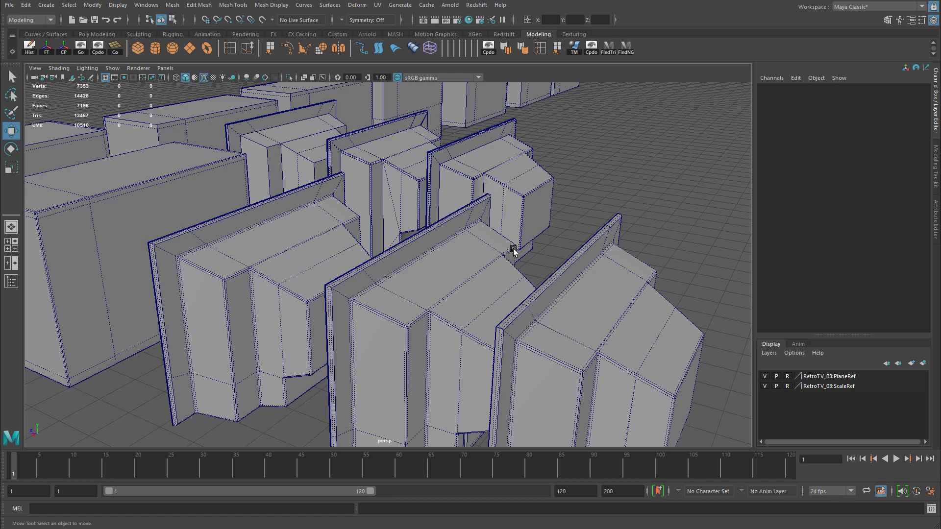
alt+drag(513, 249, 548, 265)
alt+right_drag(549, 265, 391, 261)
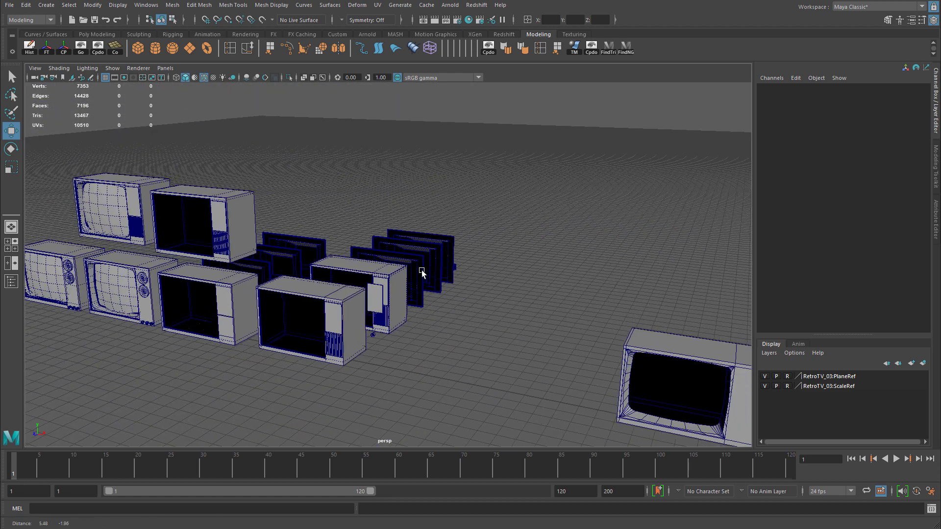
Compare the saved TV stages from the front with the separate cabinet and the finished TV
alt+drag(391, 260, 545, 282)
alt+right_drag(546, 281, 392, 274)
alt+middle_drag(534, 293, 238, 236)
alt+middle_drag(378, 268, 586, 298)
alt+middle_drag(707, 245, 461, 256)
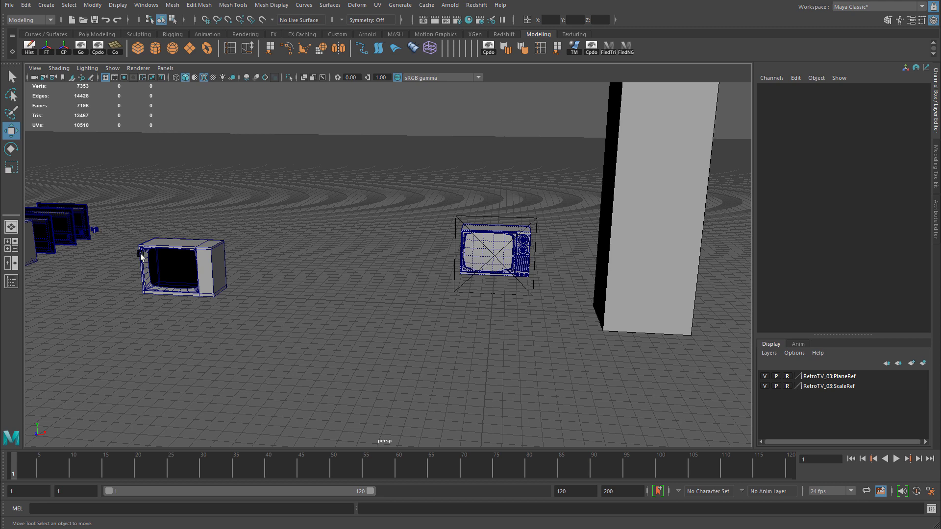
alt+drag(121, 251, 100, 230)
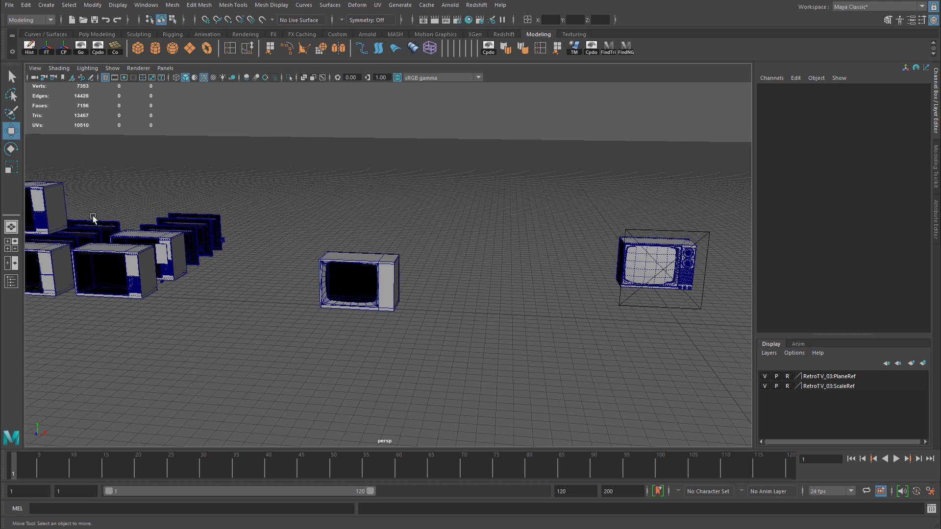
alt+middle_drag(143, 253, 343, 270)
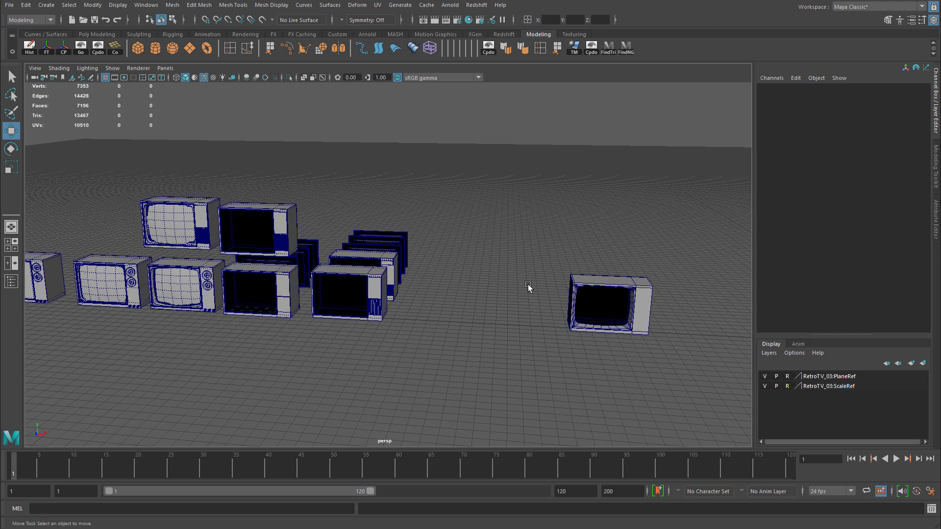
alt+middle_drag(530, 285, 233, 269)
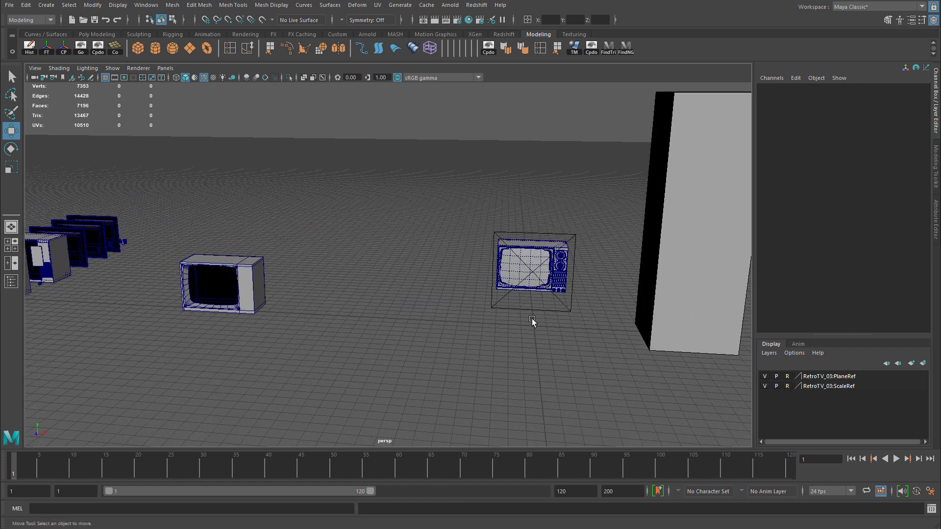
Try bringing the front saved cabinet to Translate X 0 and moving it near the finished TV, and undo it
alt+middle_drag(300, 292, 352, 289)
click(353, 290)
alt+drag(531, 317, 401, 311)
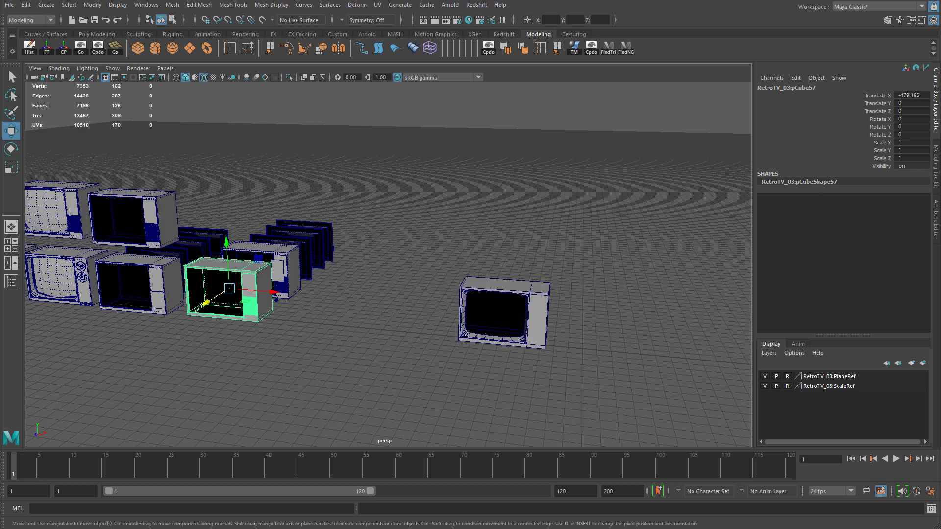
click(904, 95)
text(0)
key(Return)
key(f)
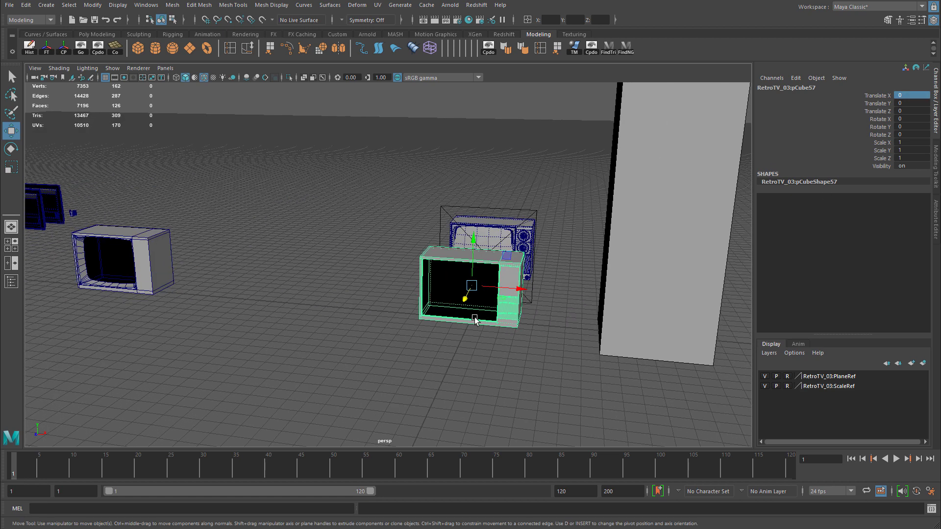
drag(465, 297, 511, 190)
key(ctrl+z)
key(ctrl+z)
Try placing the saved cabinet with the speaker grille at the origin with Translate X, Y and Z at 0, and undo it
alt+middle_drag(253, 269, 481, 284)
alt+right_drag(480, 284, 283, 274)
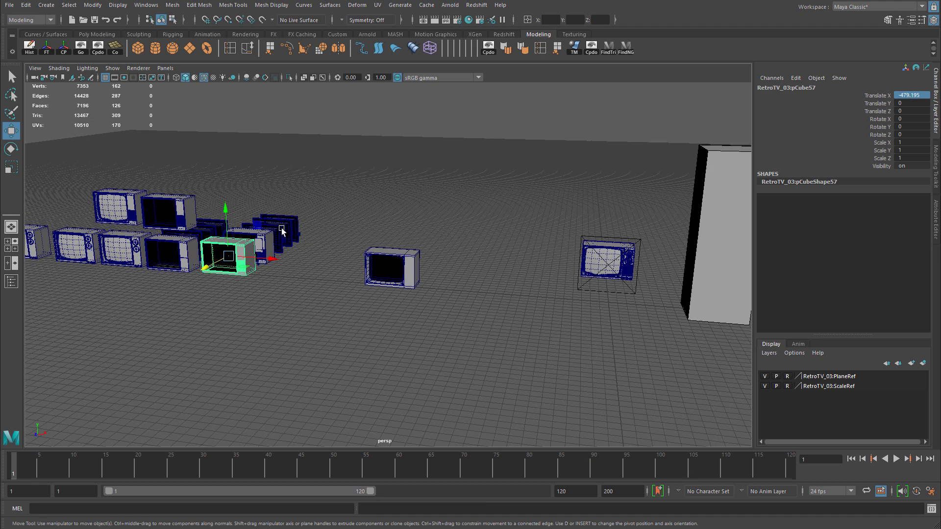
click(256, 241)
click(919, 109)
drag(918, 109, 912, 95)
text(0)
key(Return)
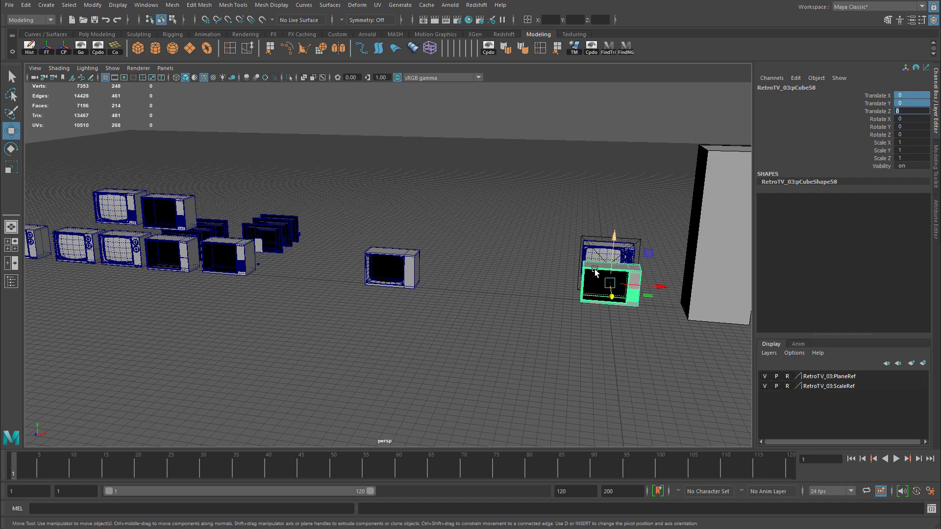
key(f)
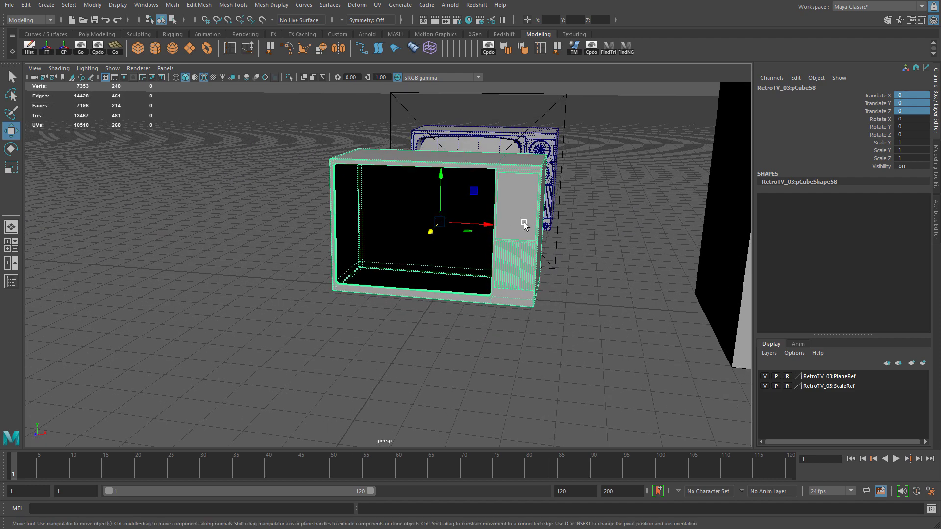
alt+right_drag(556, 217, 276, 239)
alt+middle_drag(276, 238, 519, 250)
key(ctrl+z)
alt+drag(518, 250, 485, 261)
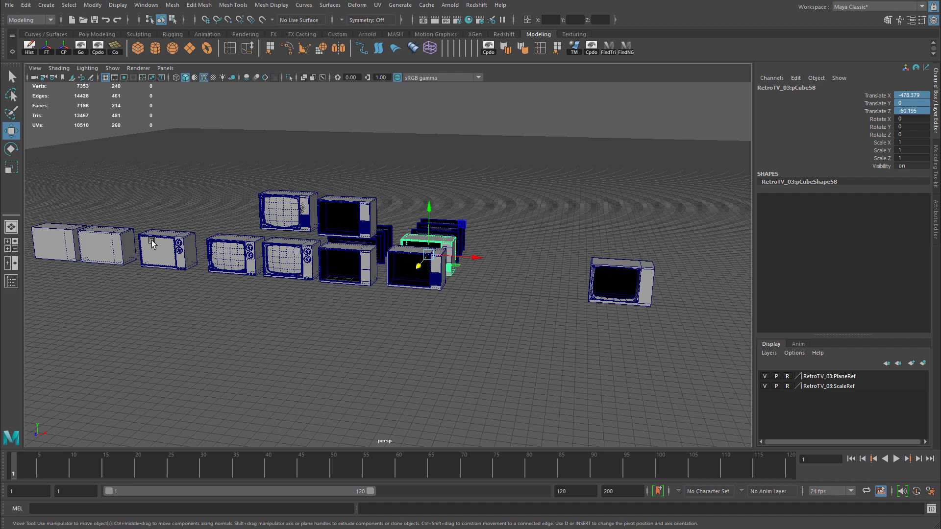
alt+middle_drag(493, 296, 236, 254)
alt+right_drag(235, 255, 492, 254)
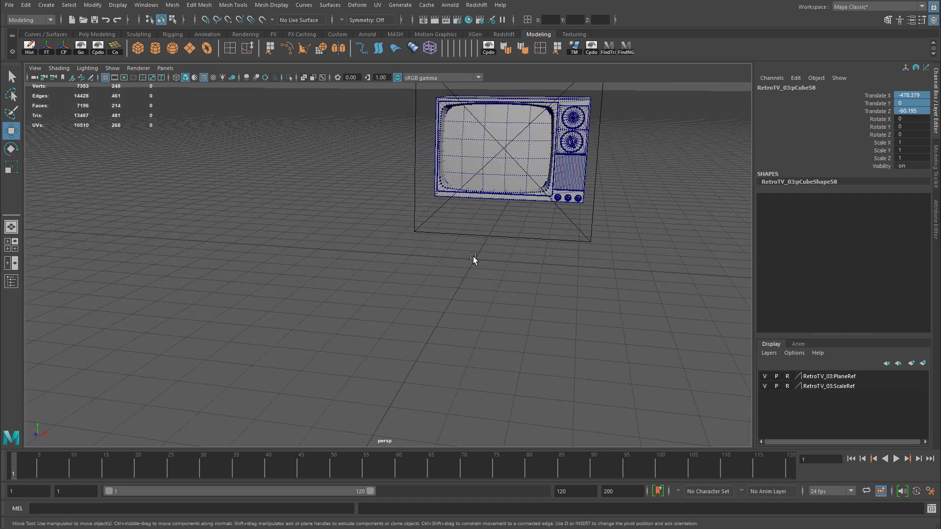